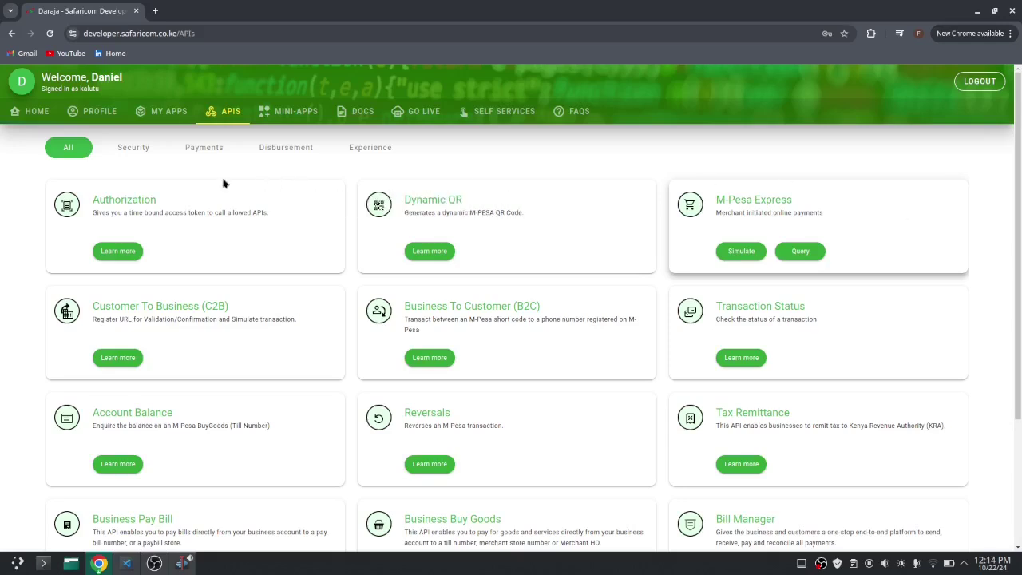
Step: Start creating a new sandbox app in My Apps, using the signed-in username as the app name
mouse_move(168, 116)
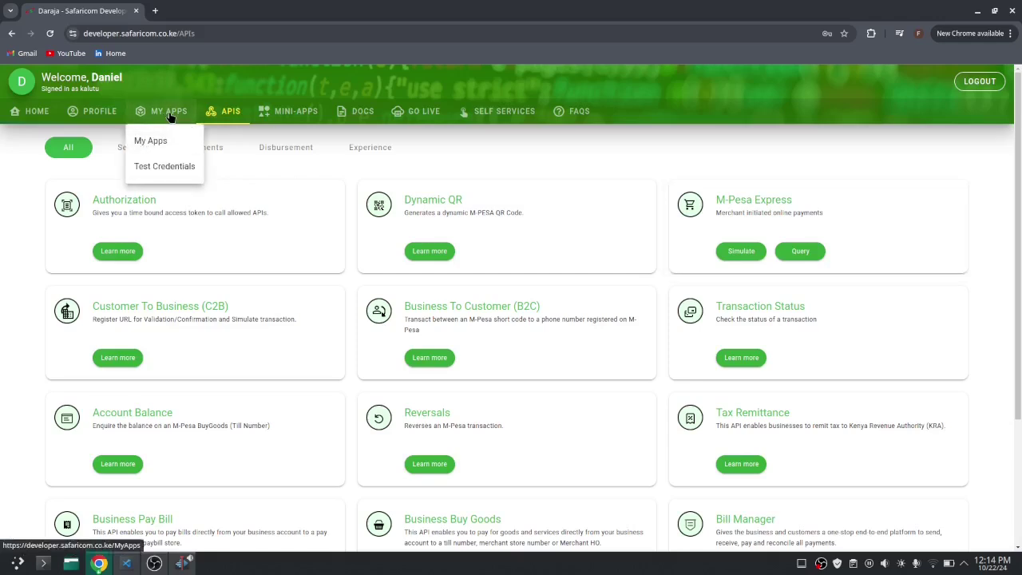
left_click(169, 117)
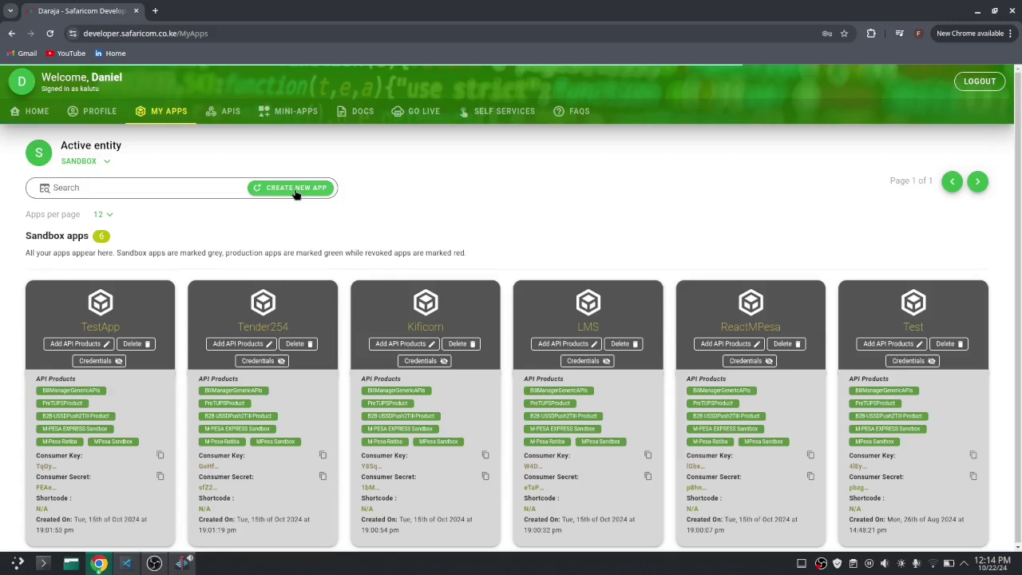
left_click(294, 192)
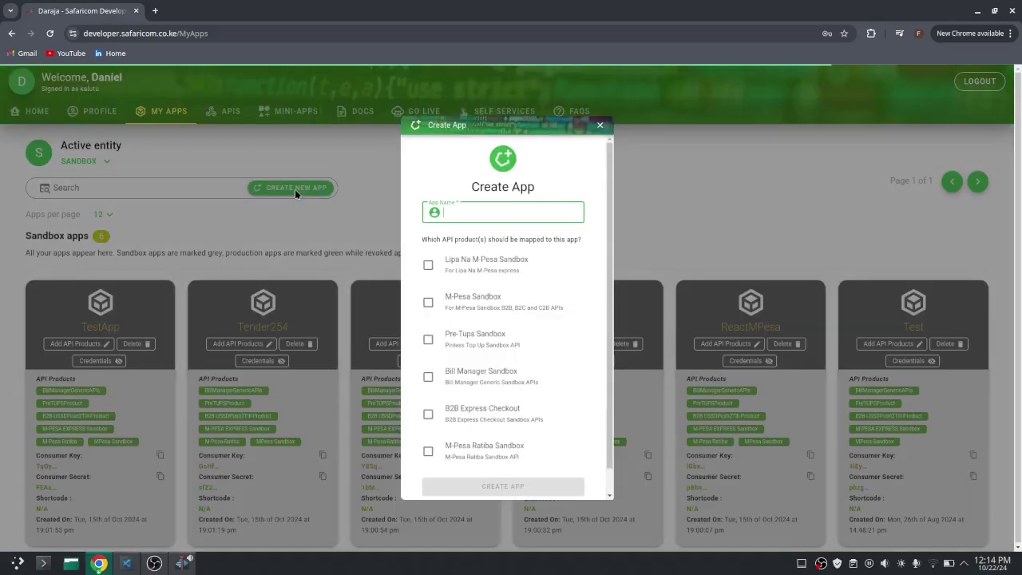
left_click(463, 214)
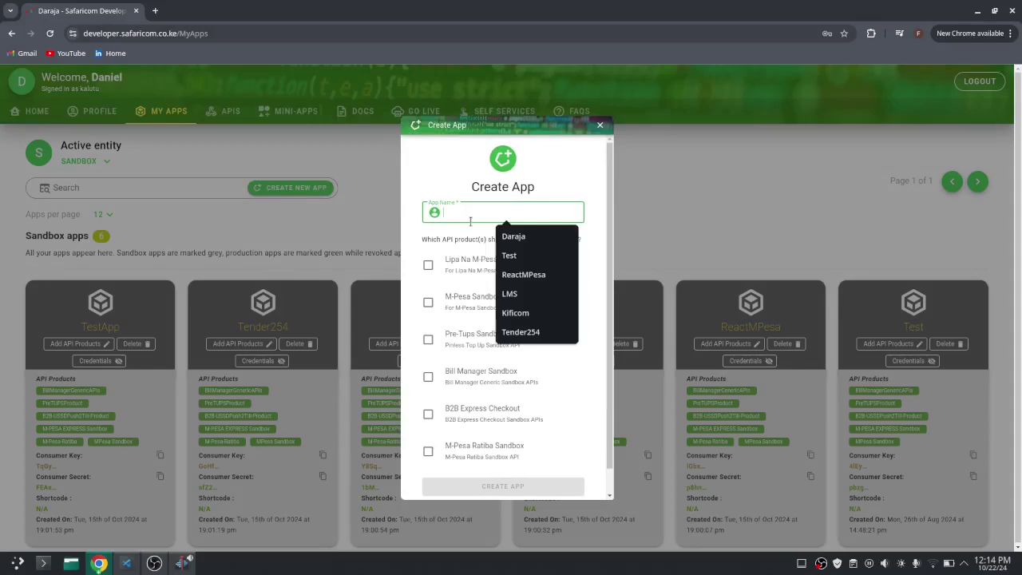
type("kalutu")
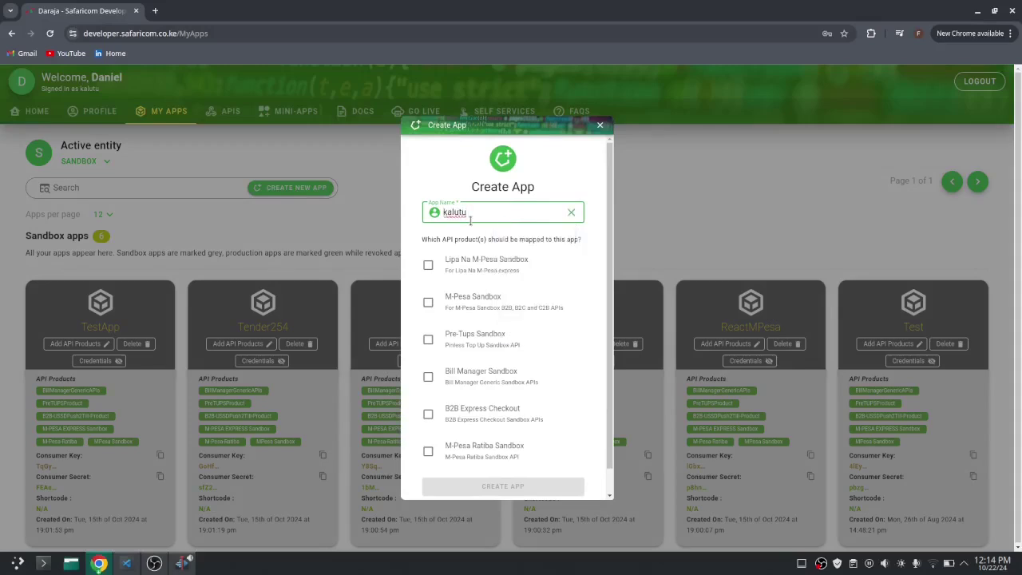
Step: Map all six API products, from Lipa Na M-Pesa Sandbox to M-Pesa Ratiba Sandbox, to the app and create it
left_click(427, 264)
left_click(428, 339)
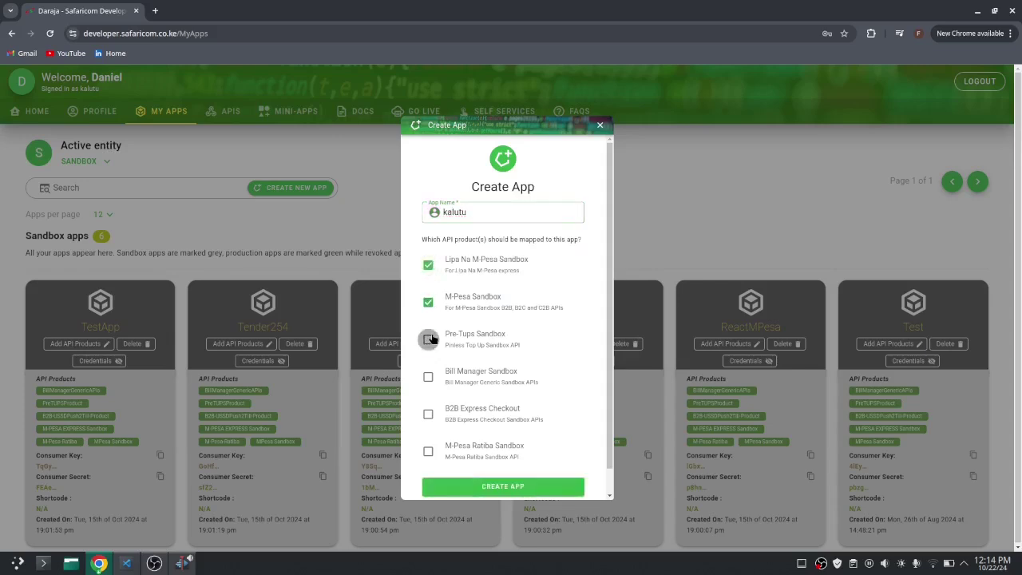
left_click(428, 376)
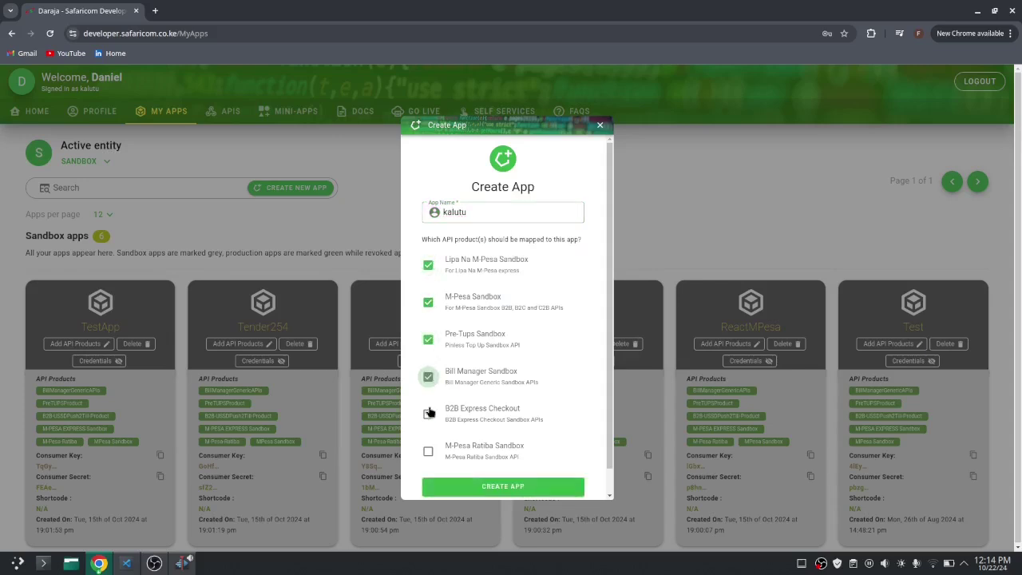
left_click(428, 414)
left_click(428, 452)
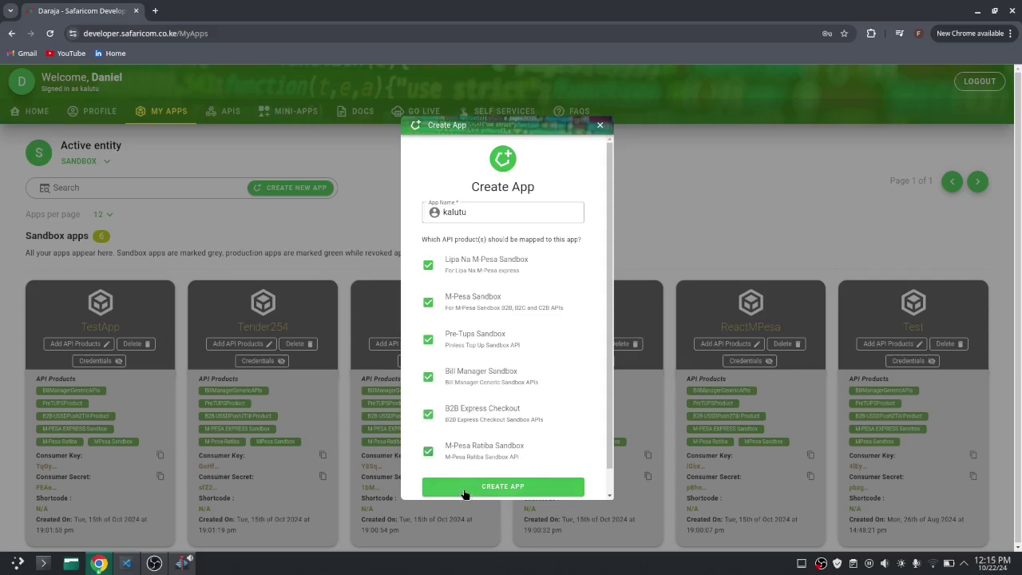
left_click(467, 483)
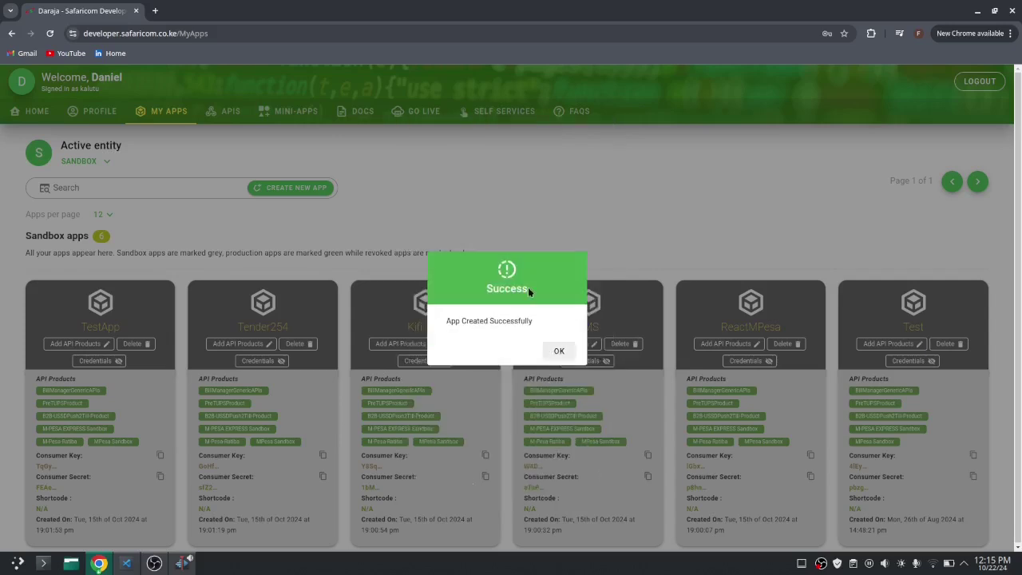
left_click(567, 355)
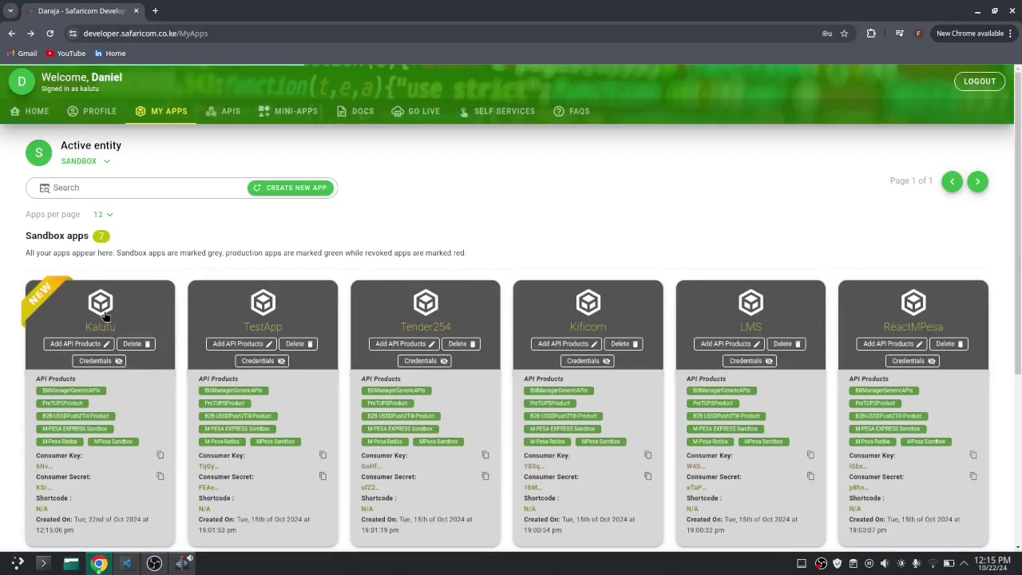
Step: Copy the consumer secret of the newly created app
scroll(51, 395, "down", 1)
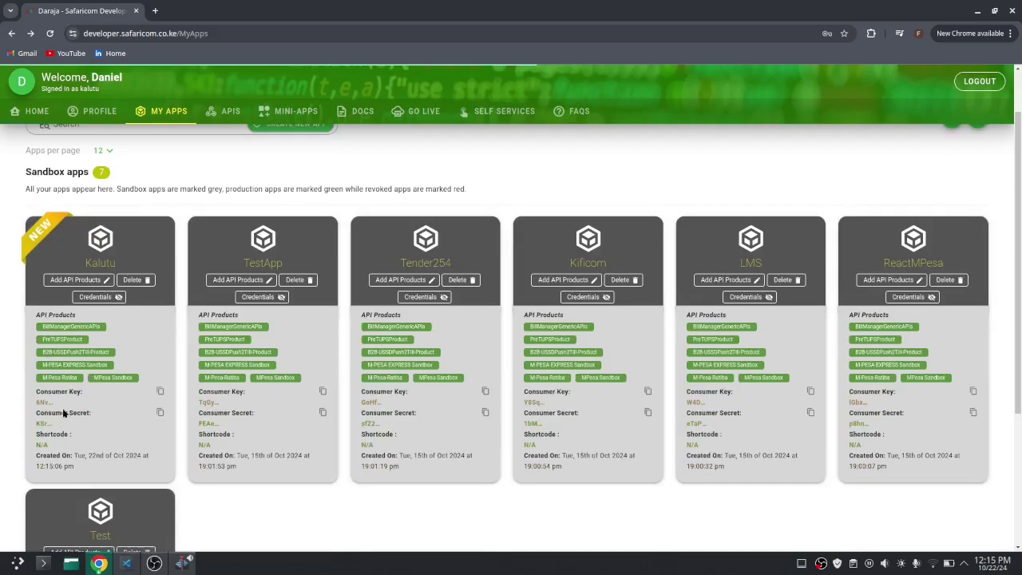
left_click(157, 412)
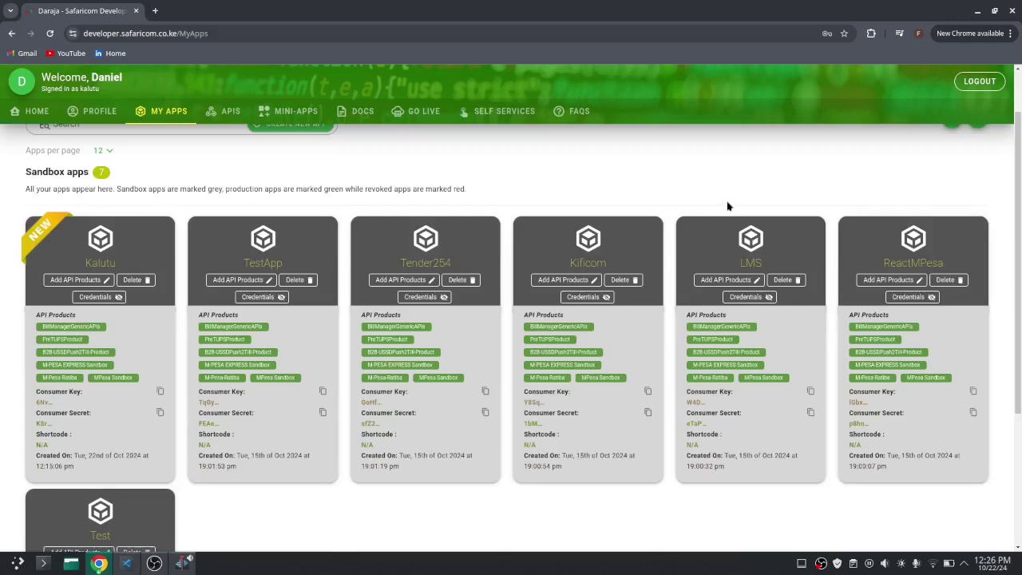
Step: Load the newly created app into the M-Pesa Express simulator and select its entire PassKey value
left_click(217, 117)
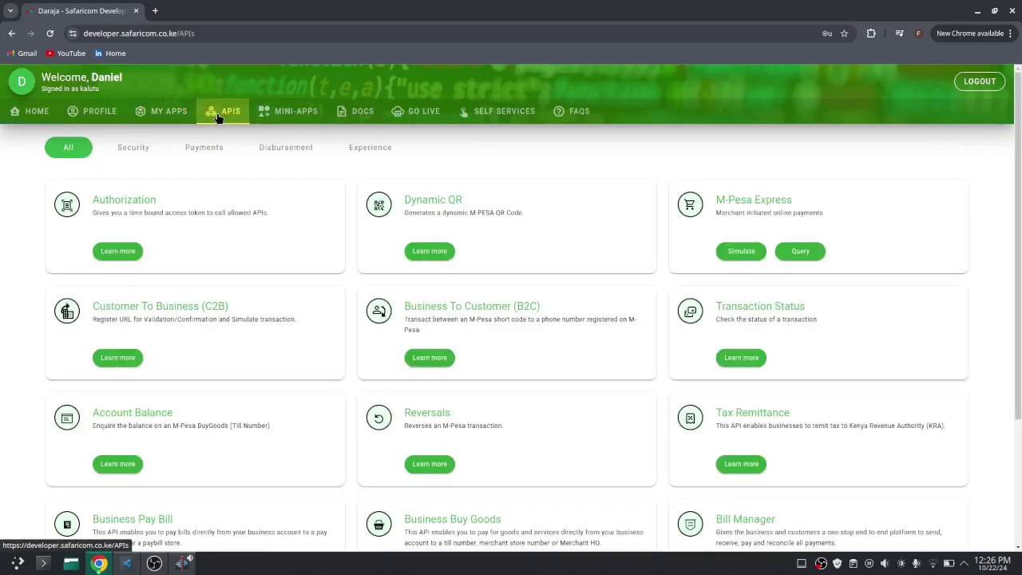
left_click(740, 254)
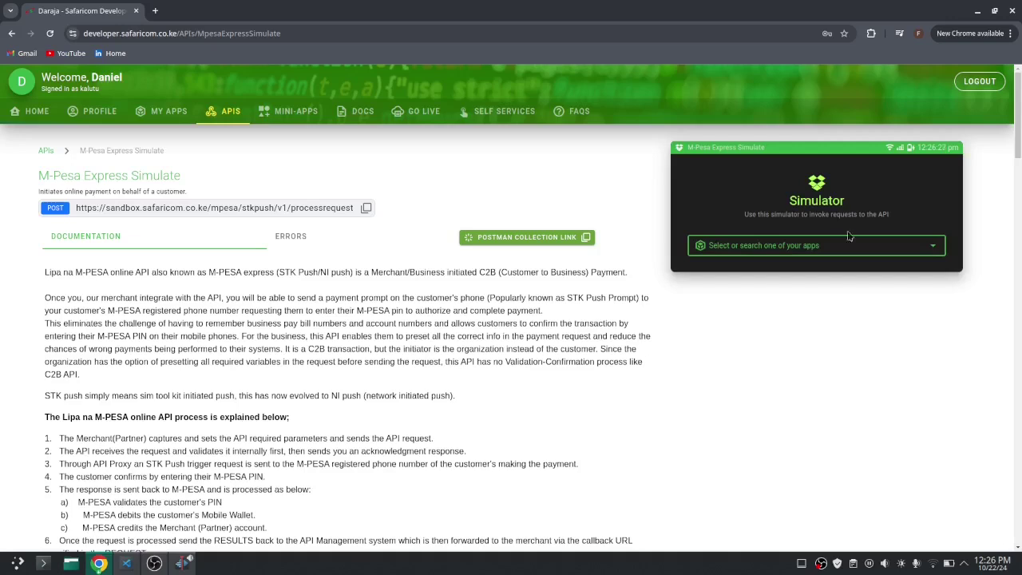
left_click(805, 245)
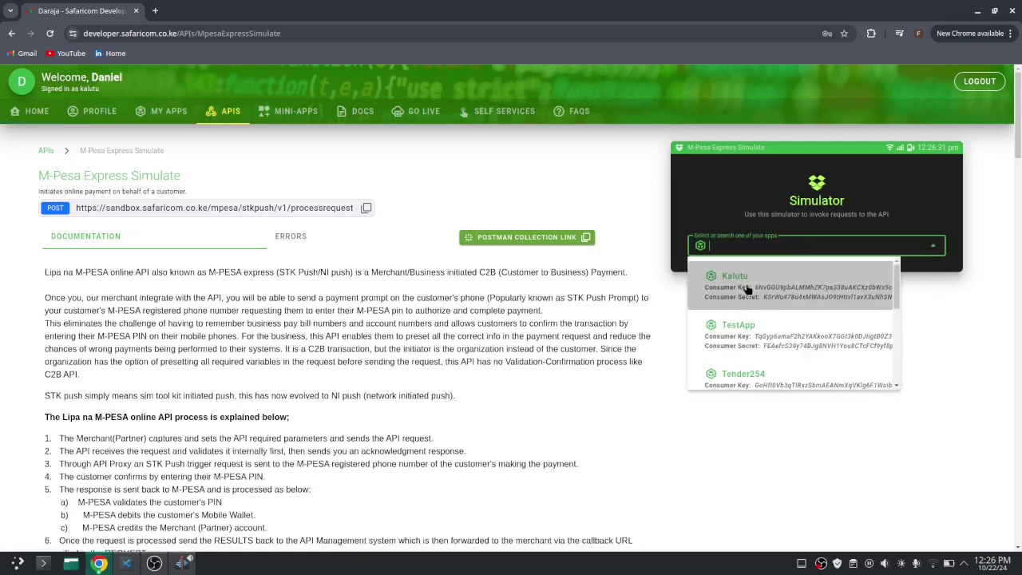
left_click(747, 283)
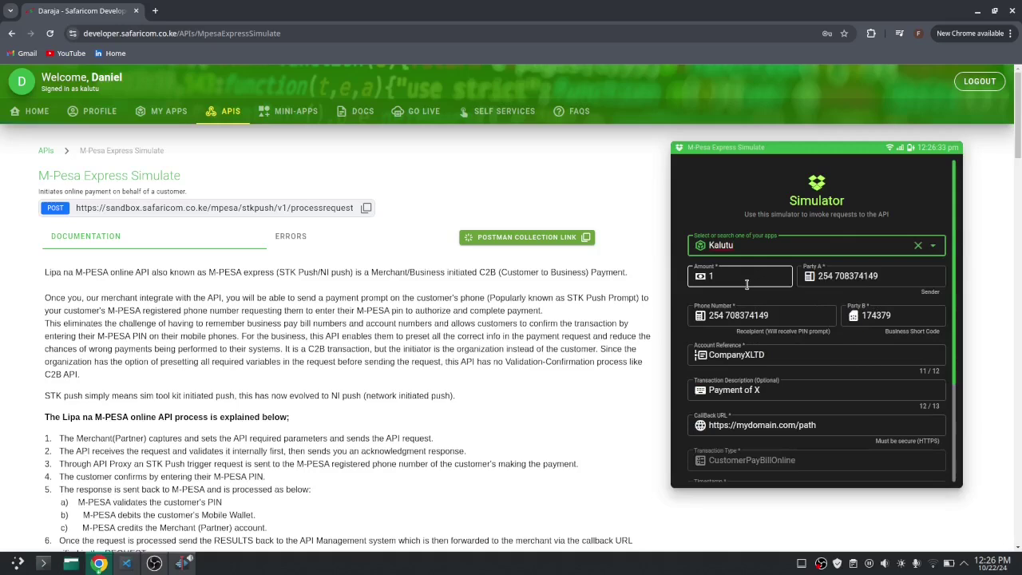
scroll(750, 283, "down", 4)
left_click_drag(696, 389, 944, 386)
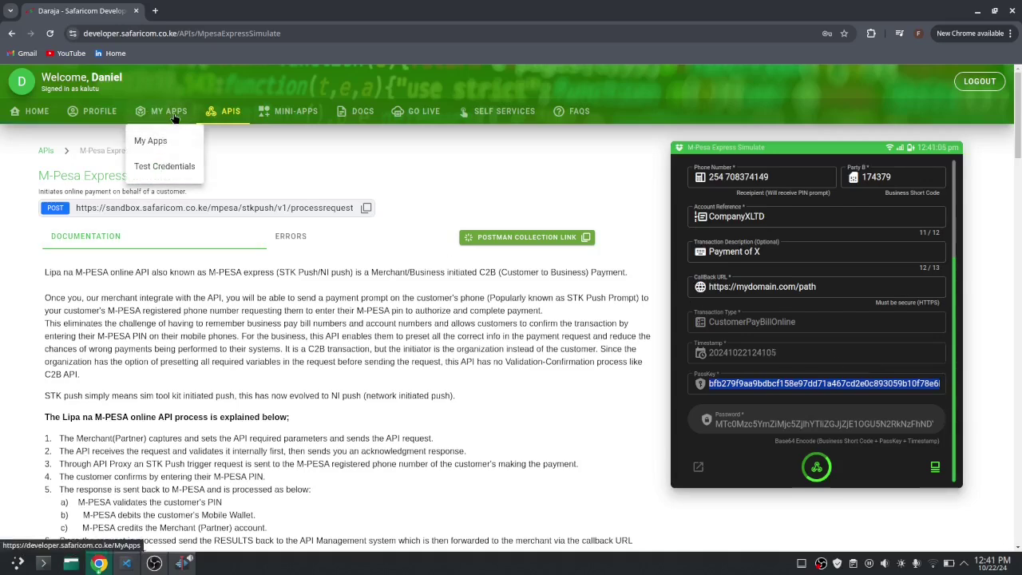
Step: Examine the Go Live form's verification types and organization fields, keeping Short Code, and accept Safaricom's terms and conditions
left_click(422, 119)
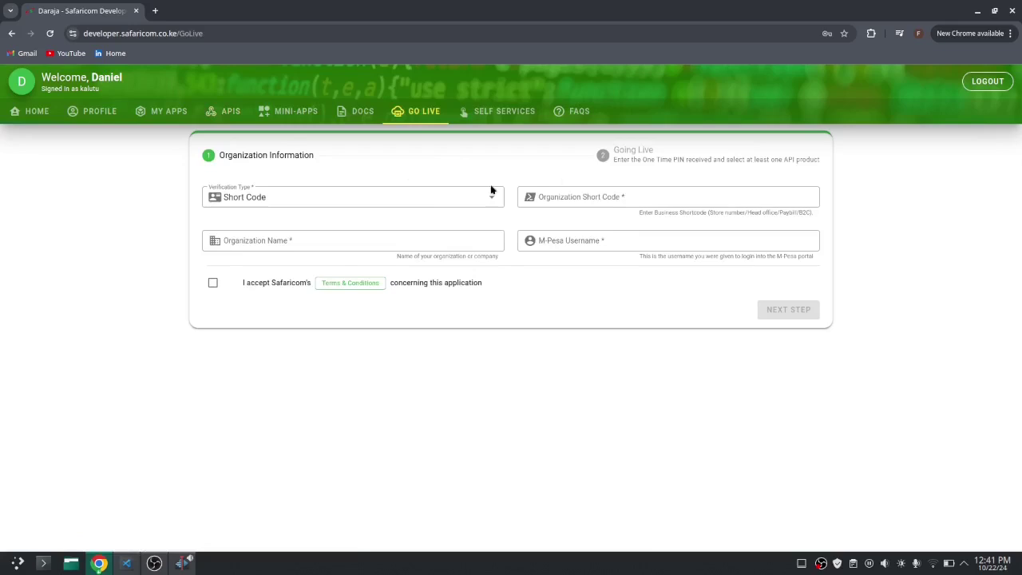
left_click(370, 200)
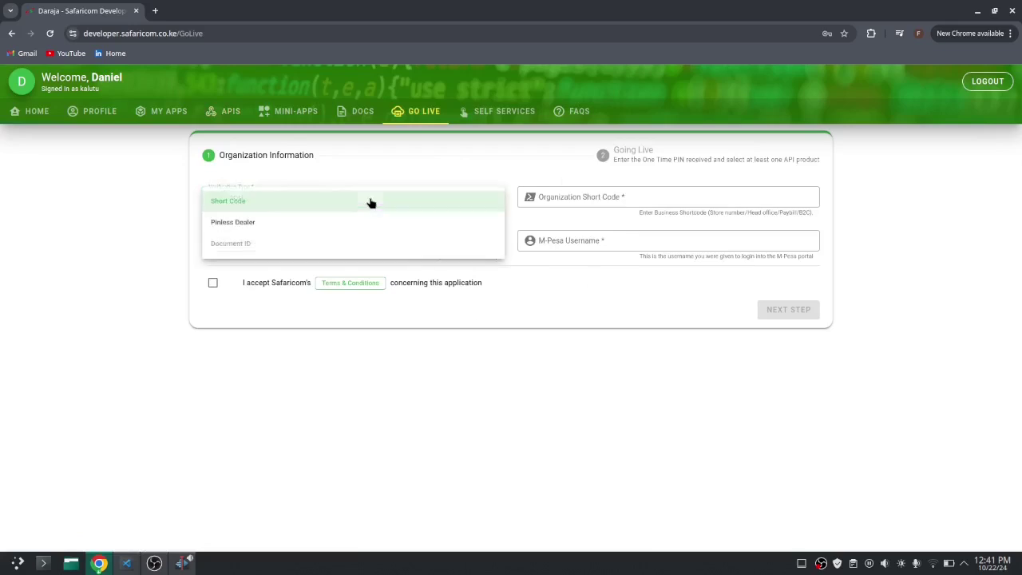
left_click(435, 196)
left_click(588, 191)
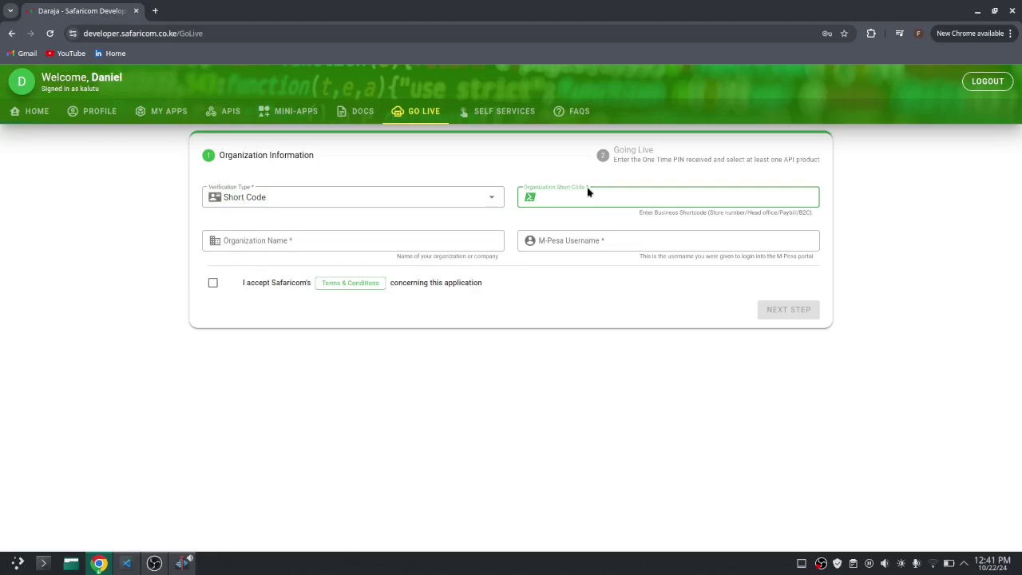
left_click(294, 241)
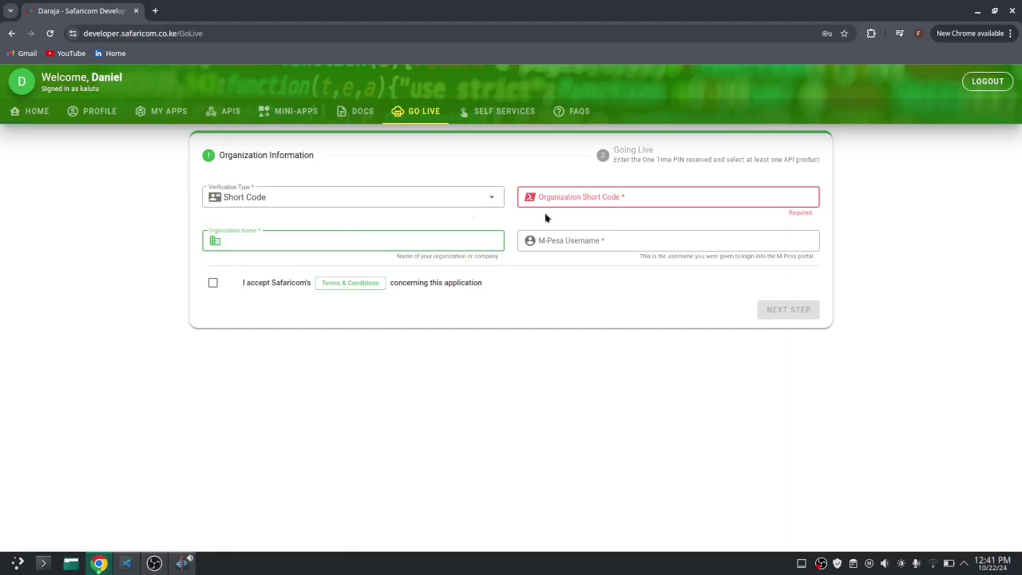
left_click(565, 239)
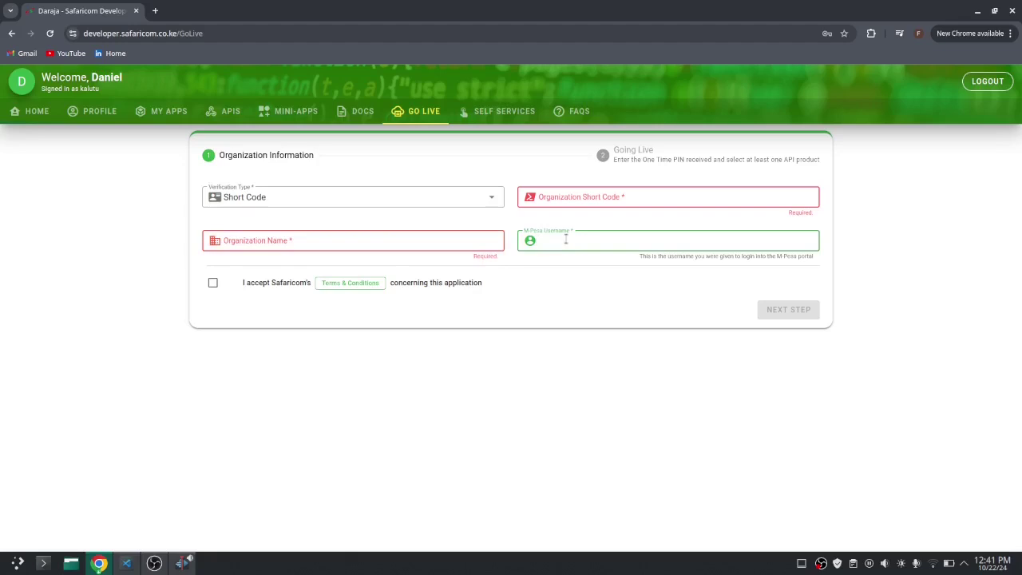
left_click(214, 283)
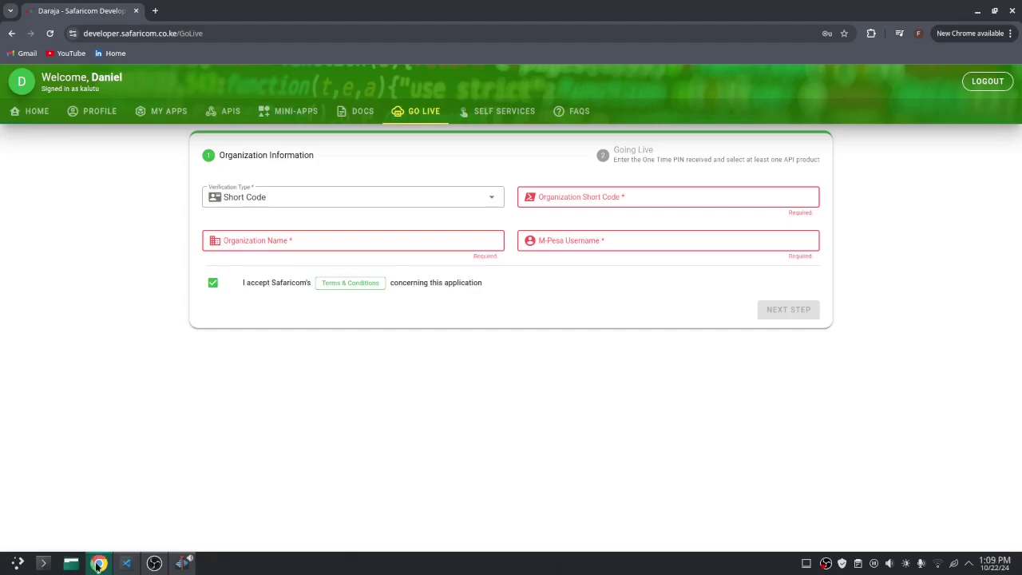
Step: Examine the active entity options and the full list of sandbox apps in My Apps
left_click(169, 120)
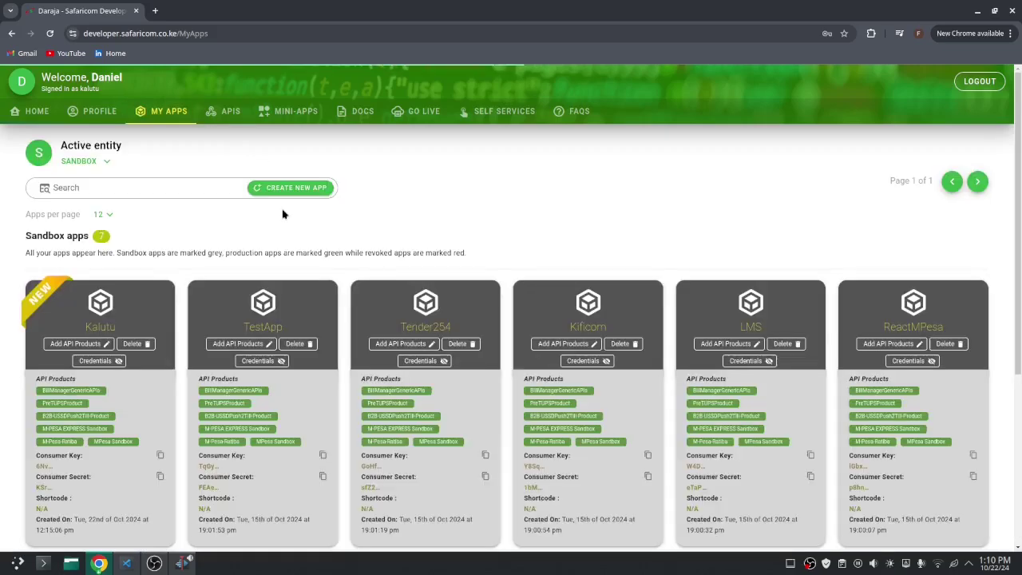
left_click(85, 162)
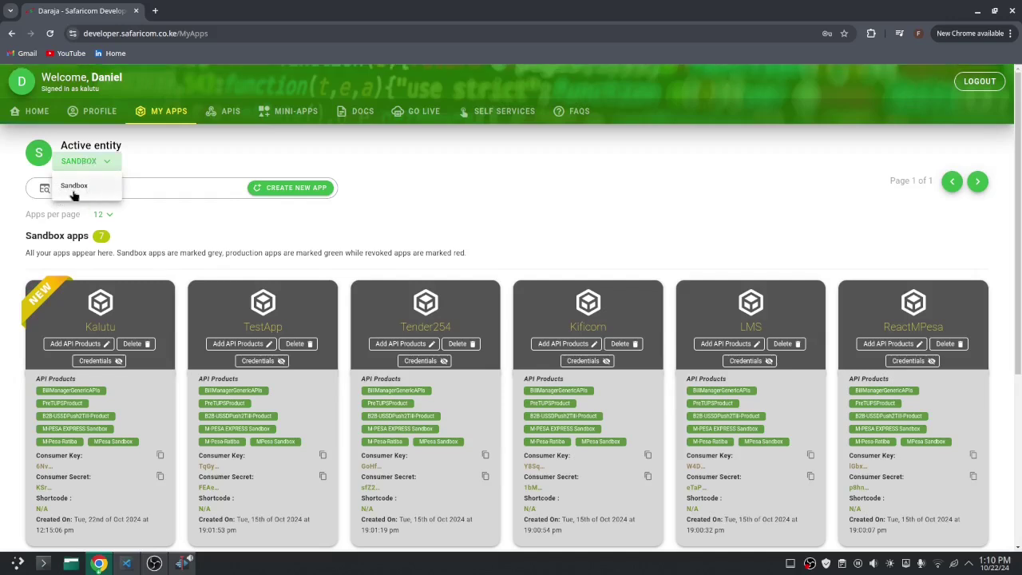
left_click(417, 187)
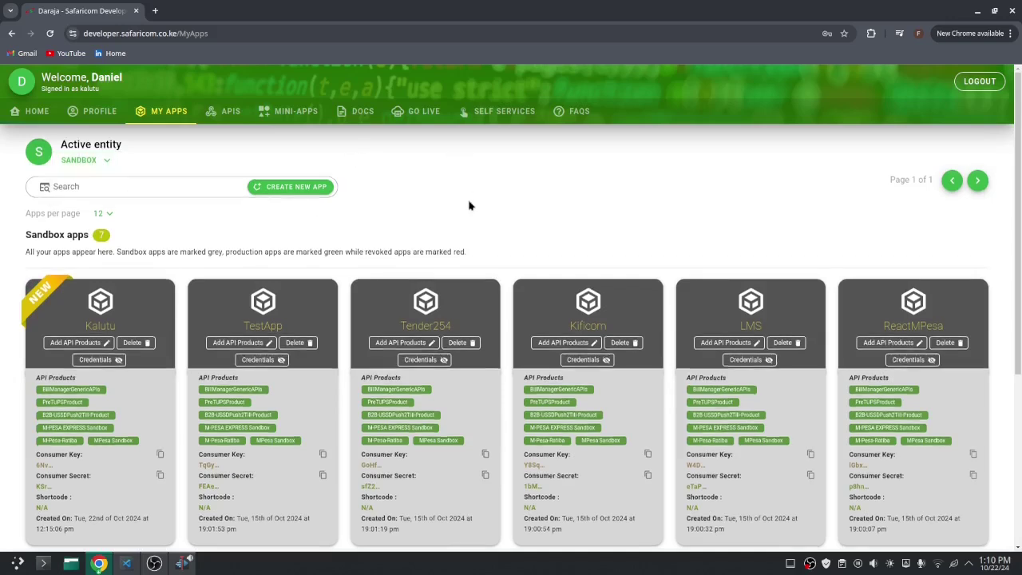
scroll(471, 203, "down", 2)
scroll(470, 204, "down", 2)
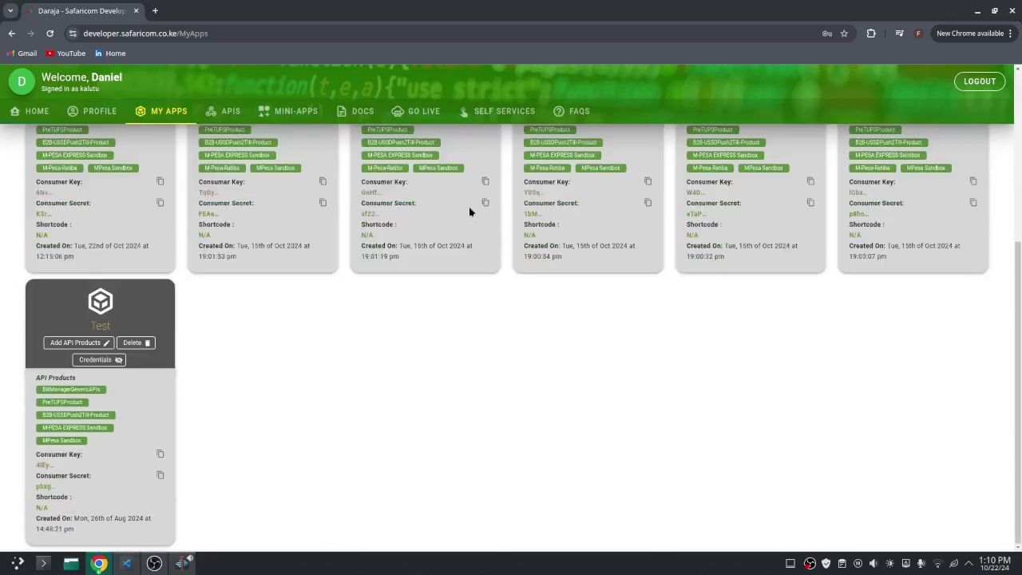
scroll(511, 264, "up", 3)
scroll(511, 269, "up", 1)
left_click(90, 162)
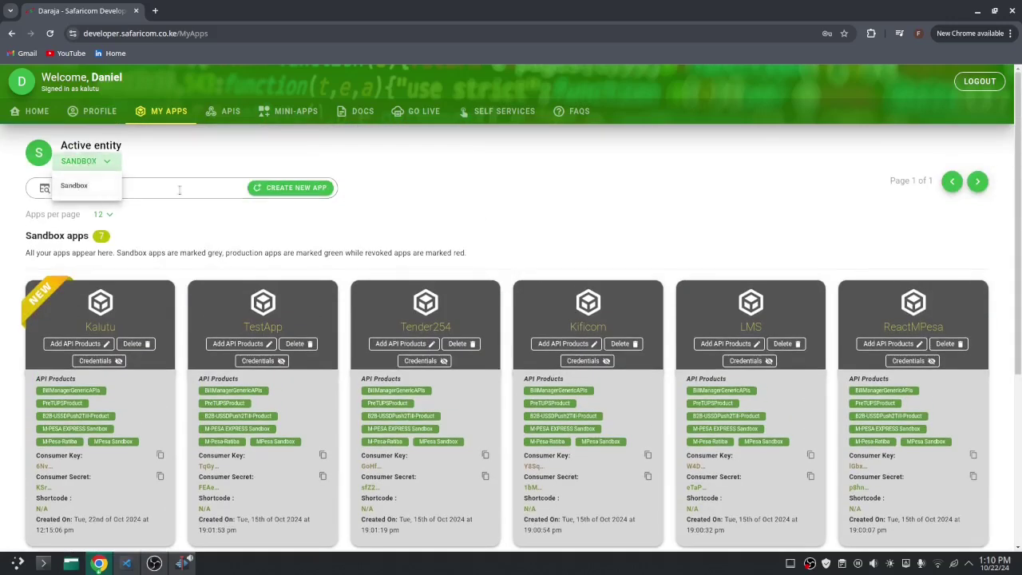
left_click(398, 170)
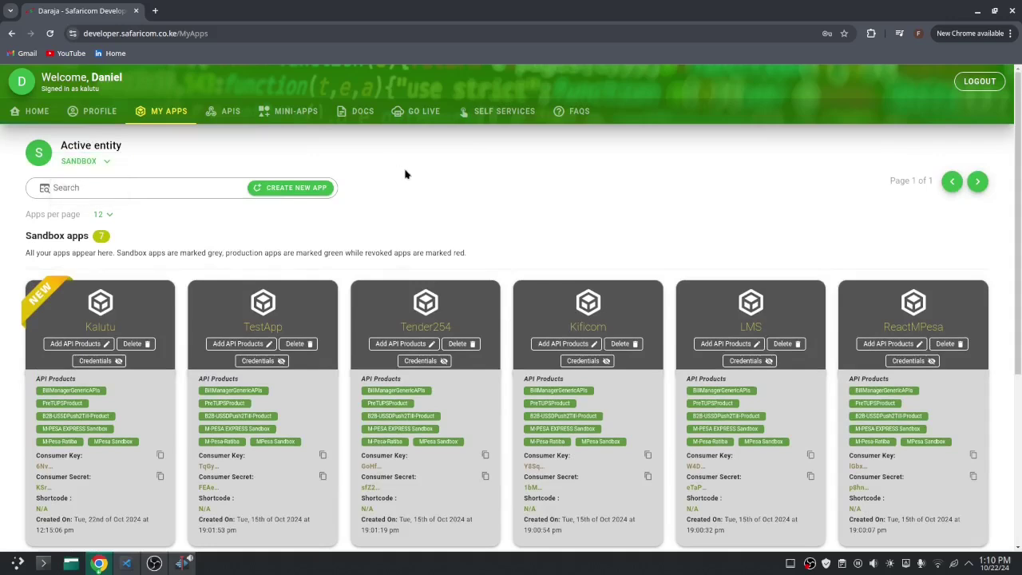